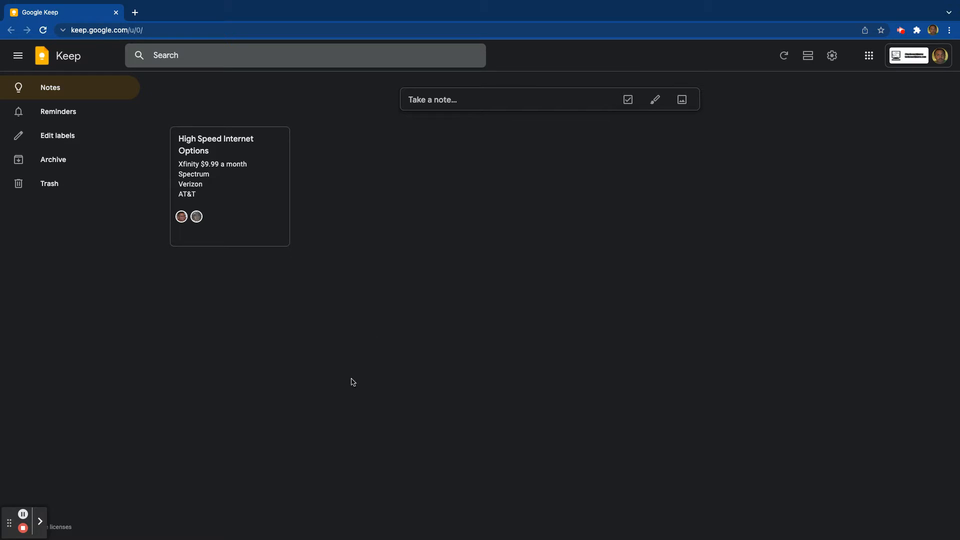
- Create a note titled "Sample" with the text "This is a sample note" and close it
left_click(433, 99)
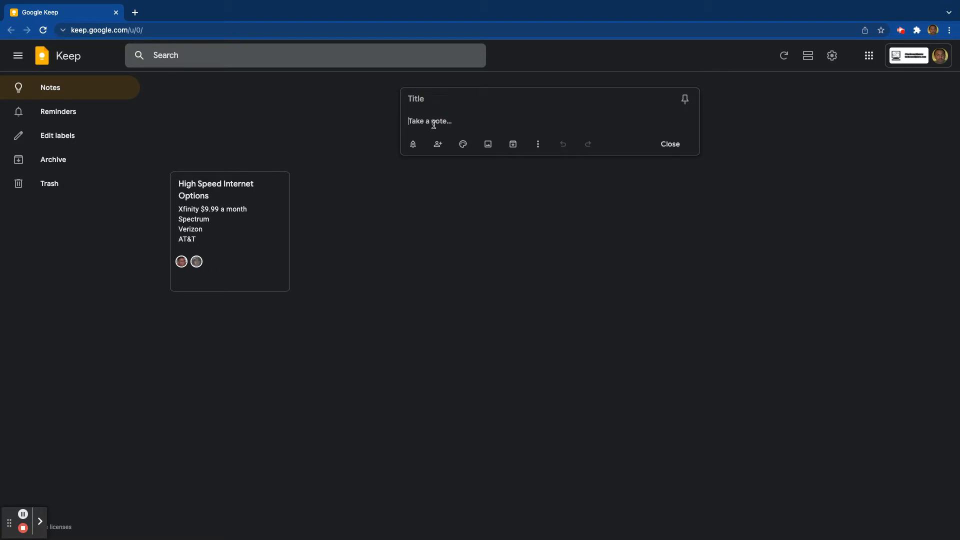
left_click(423, 99)
type("Sample")
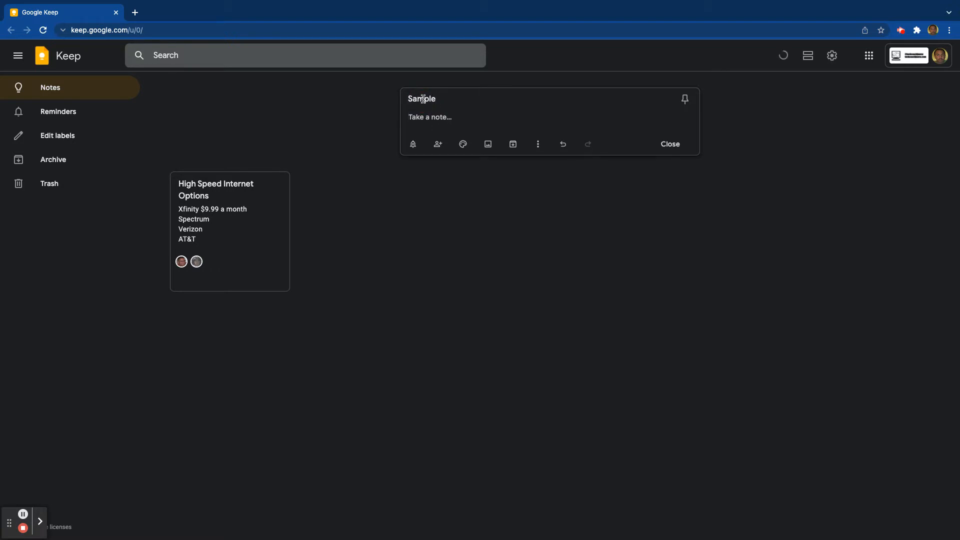
left_click(430, 114)
type("this")
key("BackSpace")
key("BackSpace")
key("BackSpace")
key("BackSpace")
key("BackSpace")
type("This is a sample not")
left_click(668, 144)
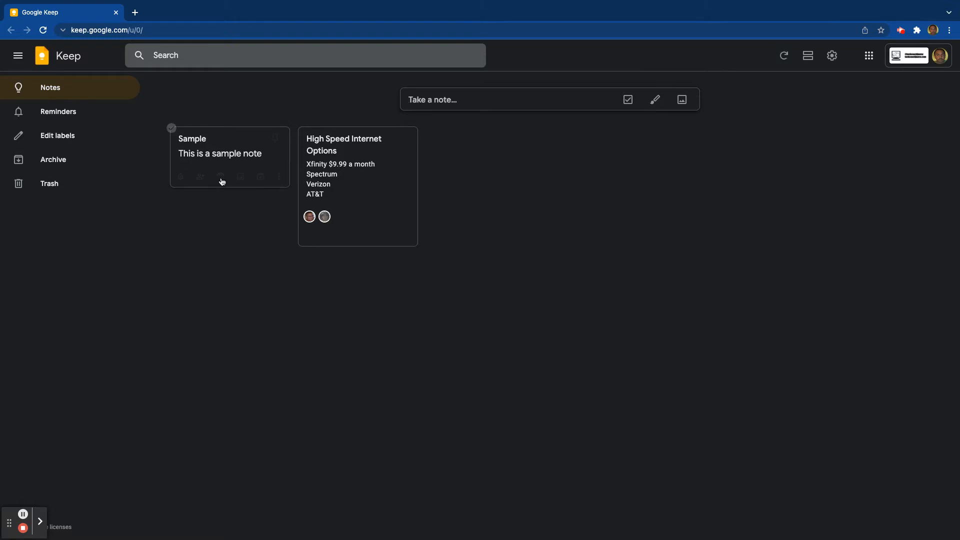
- Pin the Sample note to the top of the notes and unpin it again
left_click(234, 160)
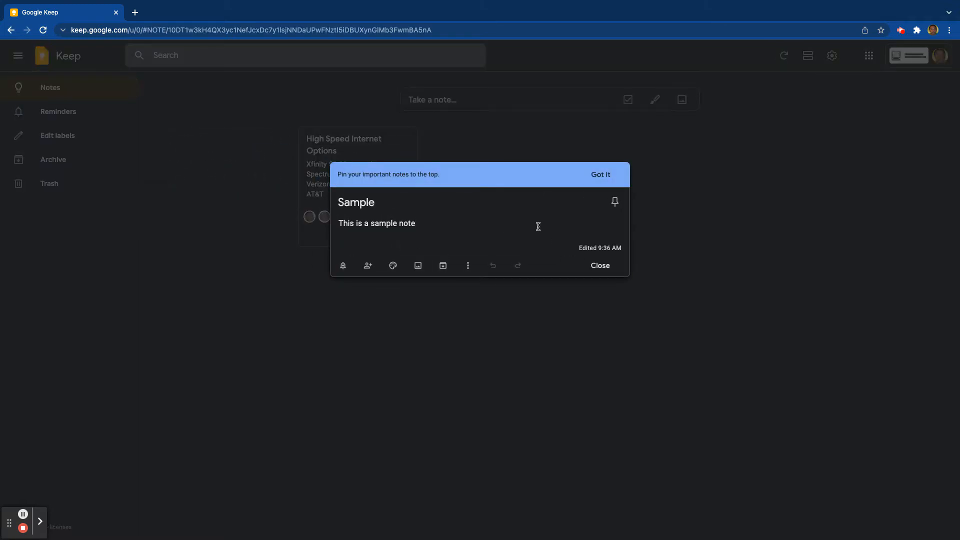
left_click(618, 201)
left_click(600, 265)
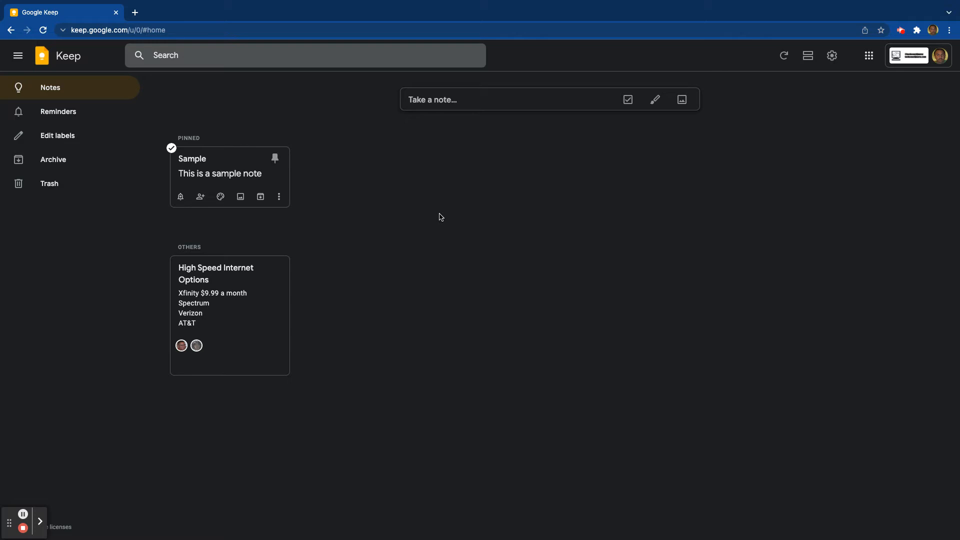
left_click(276, 158)
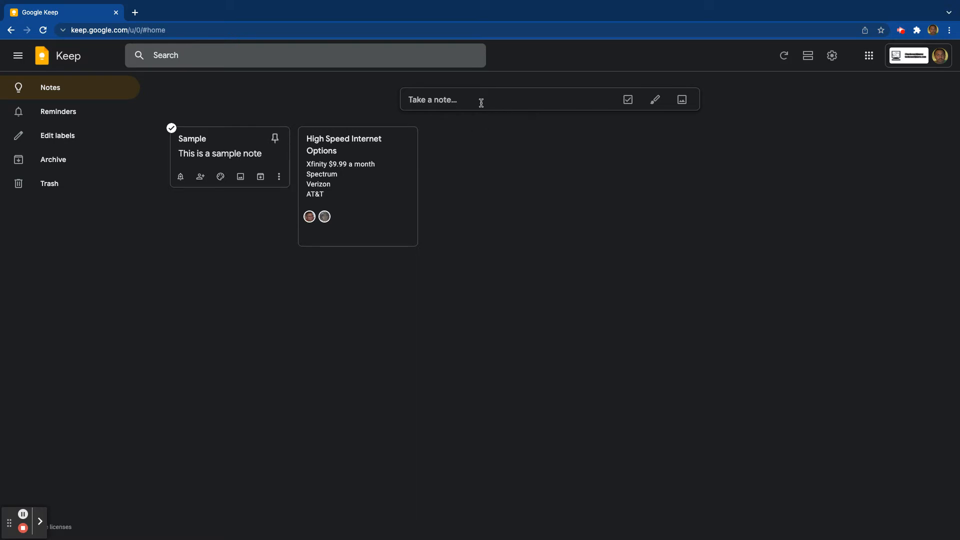
- Show checkboxes in the Sample note so its text becomes a list item, and close the note
left_click(233, 153)
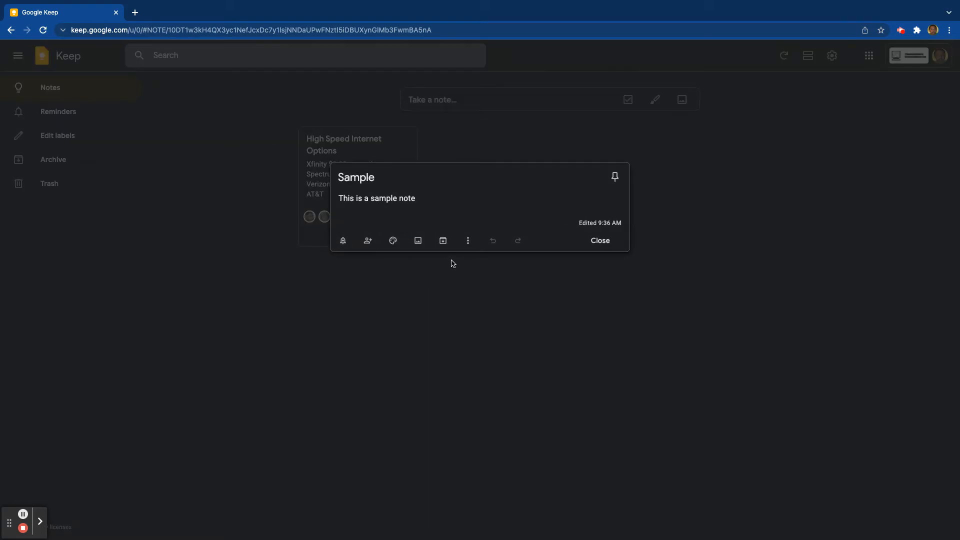
left_click(469, 245)
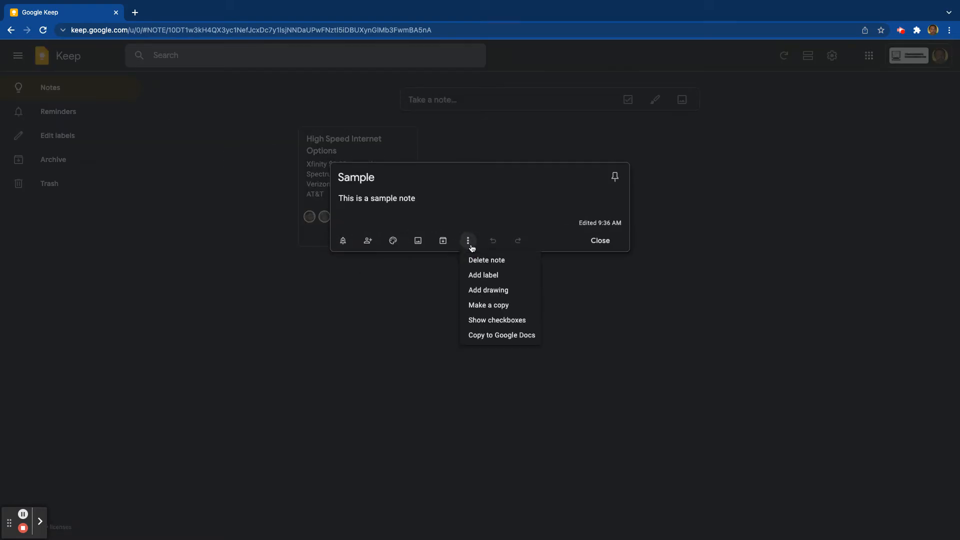
left_click(508, 320)
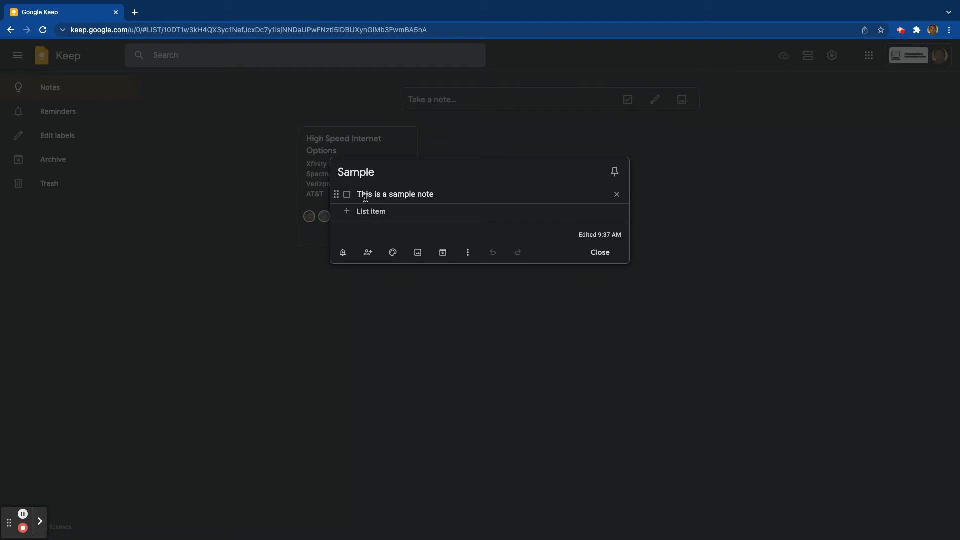
left_click(596, 255)
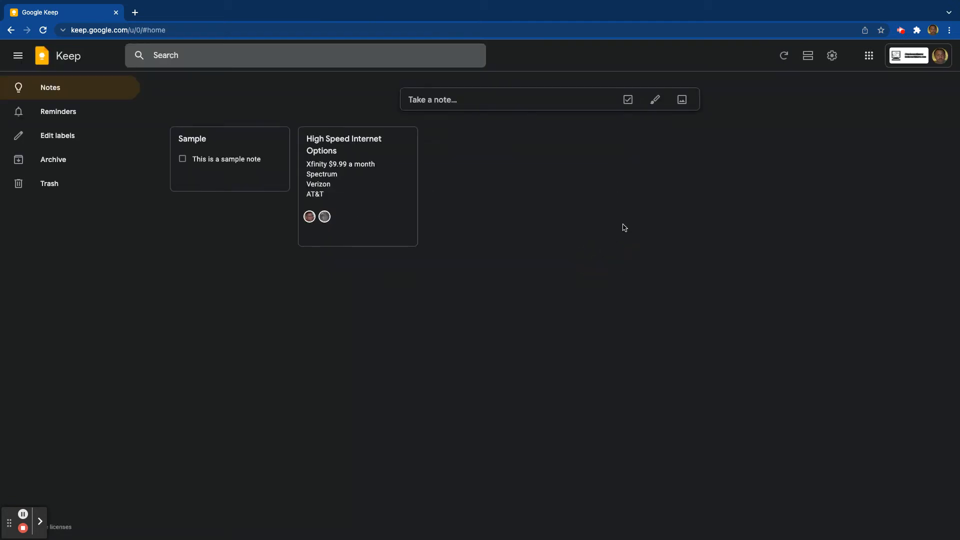
- Start a new checklist note titled "Groceries"
left_click(628, 100)
left_click(435, 100)
type("Groceries")
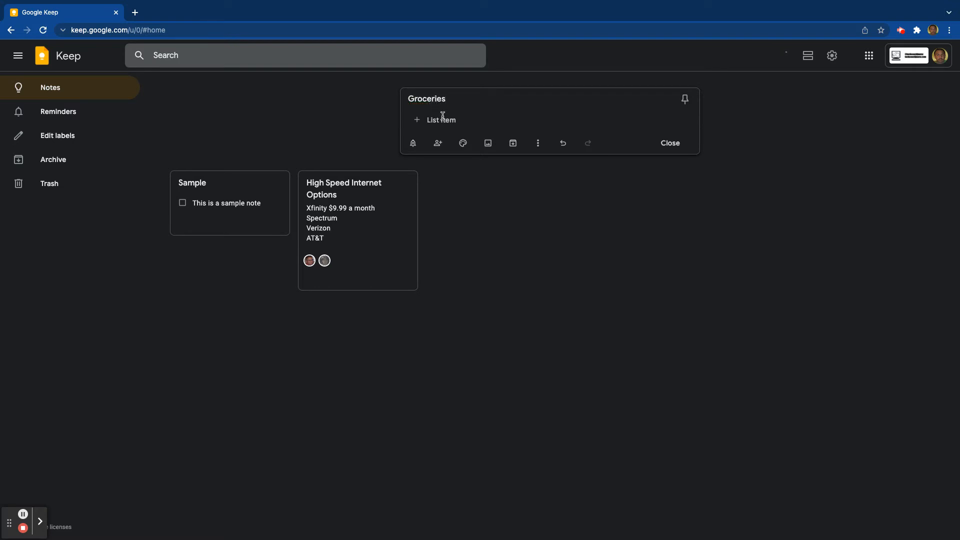
- Add the items milk, bread and meat to the Groceries checklist
left_click(441, 120)
type("mi")
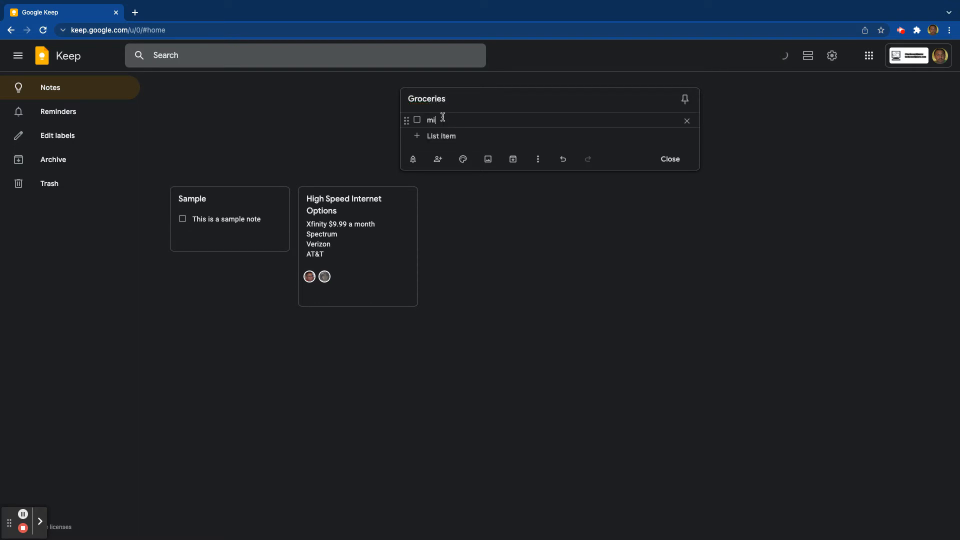
type("lk")
key("Return")
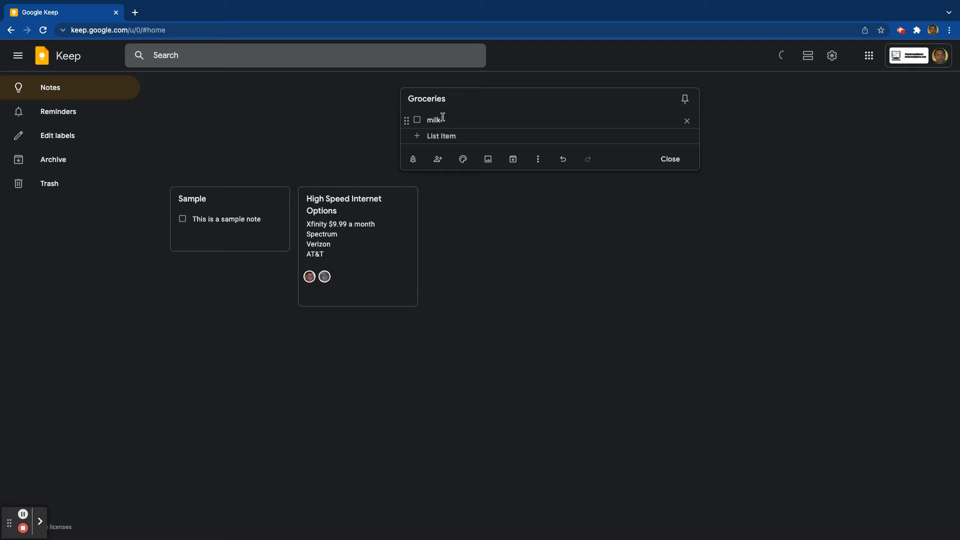
type("bread")
key("Return")
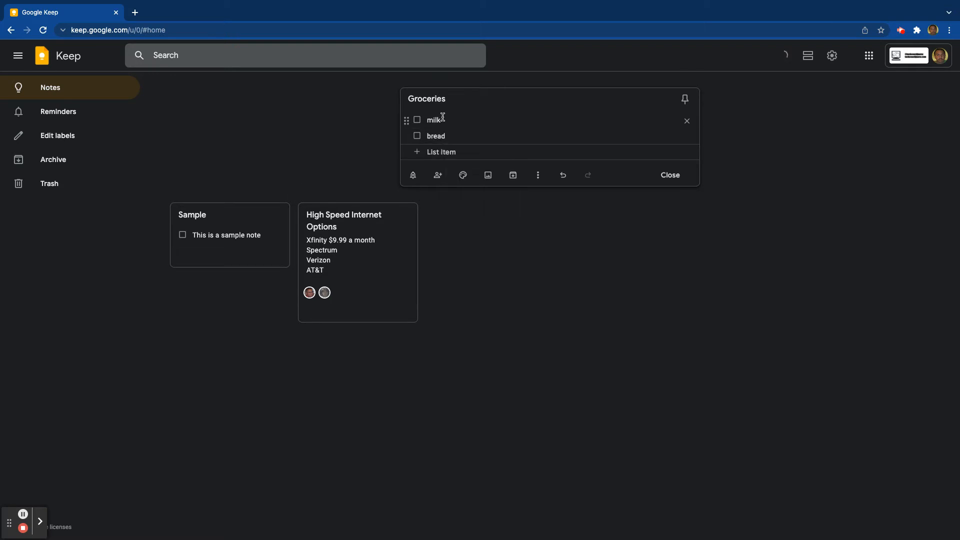
type("met")
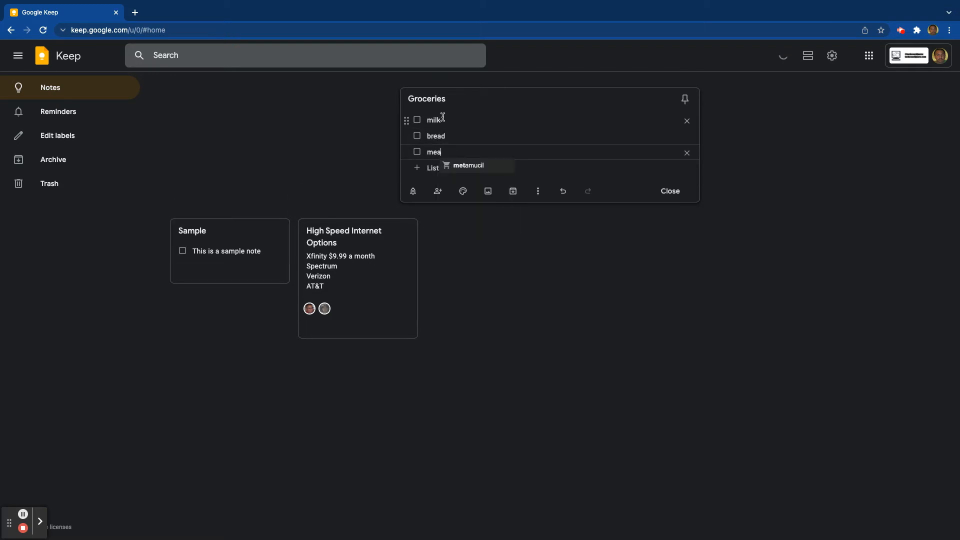
type("t")
left_click(503, 101)
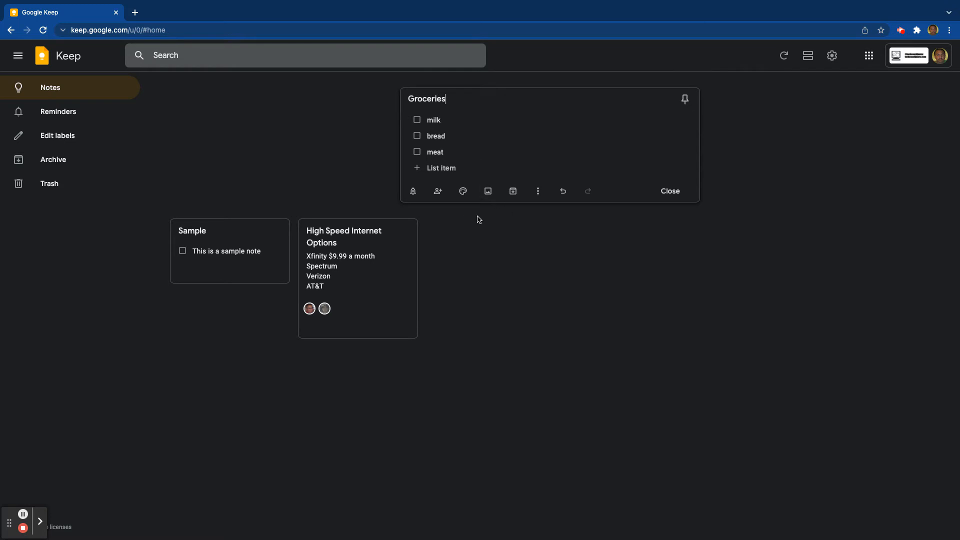
- Set a non-repeating reminder on the Groceries note for Jan 5, 2022 at 12:30 PM
left_click(418, 194)
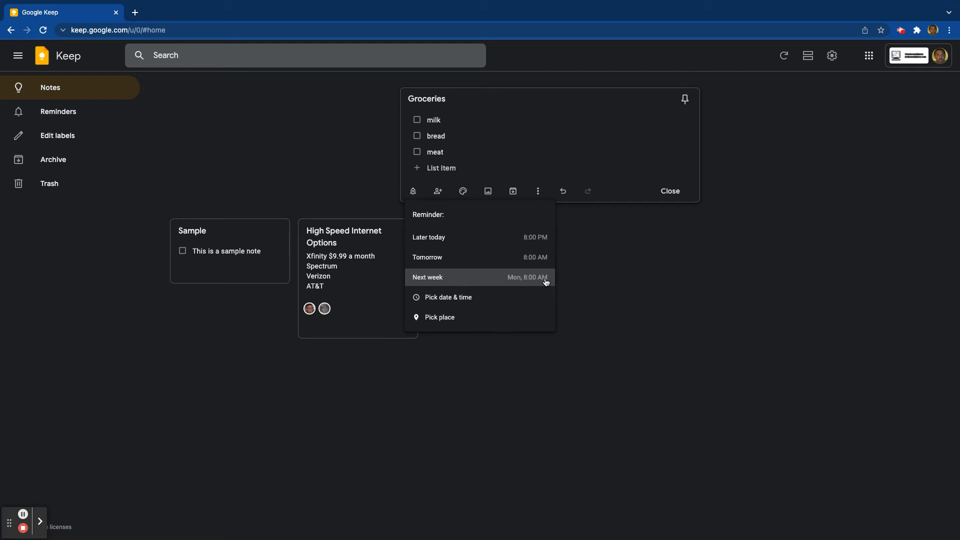
left_click(437, 299)
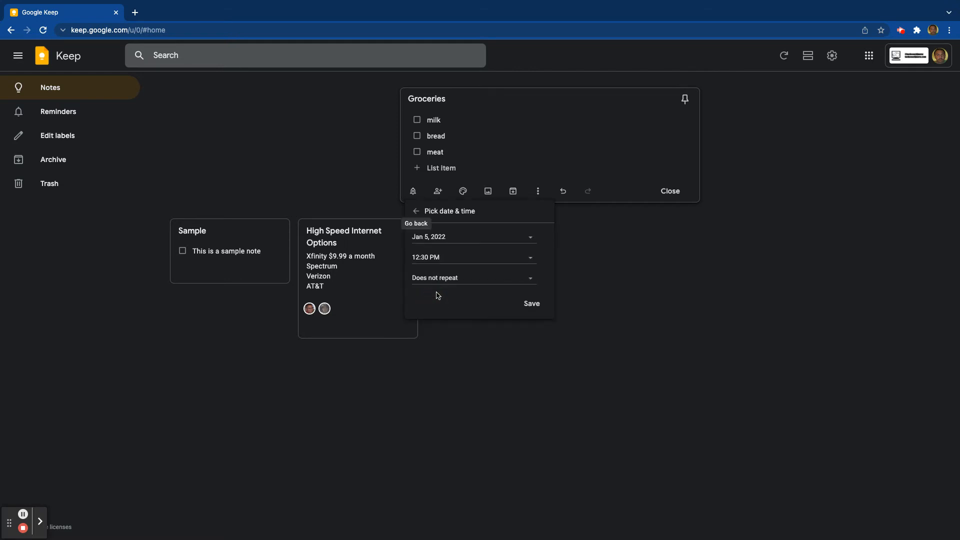
left_click(529, 283)
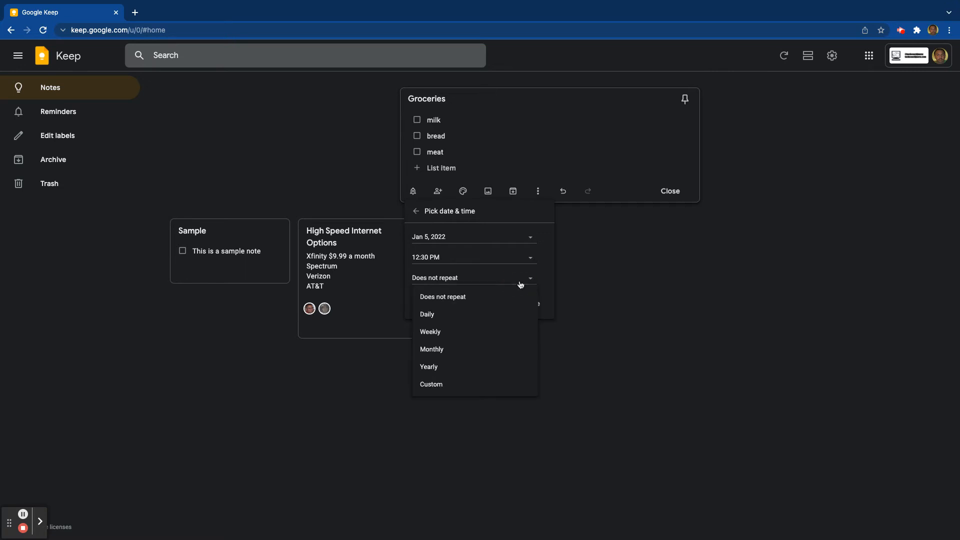
left_click(549, 301)
left_click(538, 302)
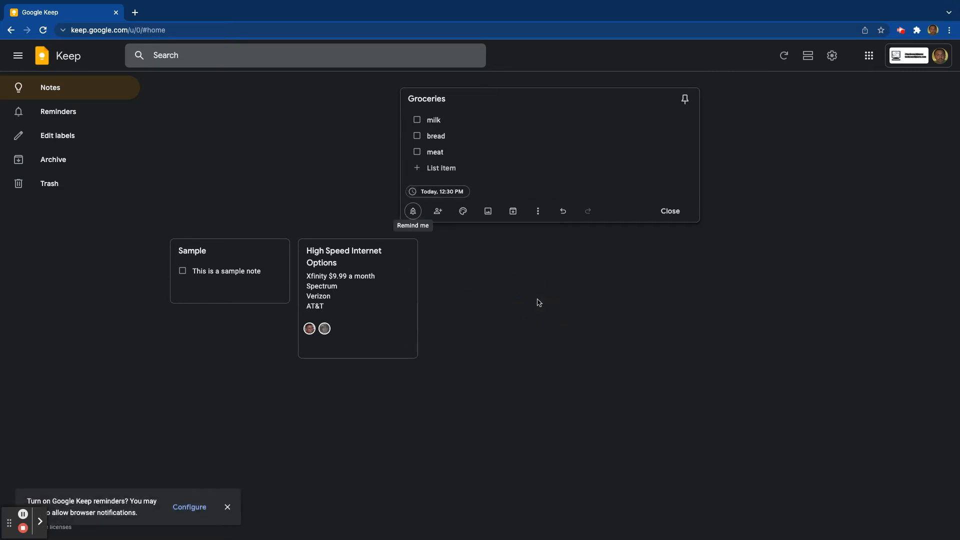
- Replace the Groceries reminder with a place reminder for the Costco Gas Station in Visalia, close the note and dismiss the notification prompt
left_click(413, 212)
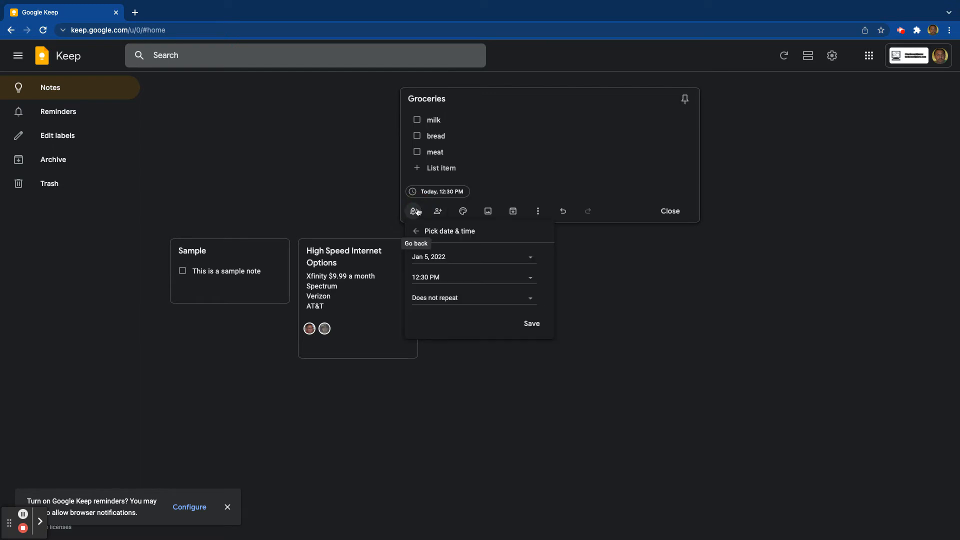
left_click(418, 231)
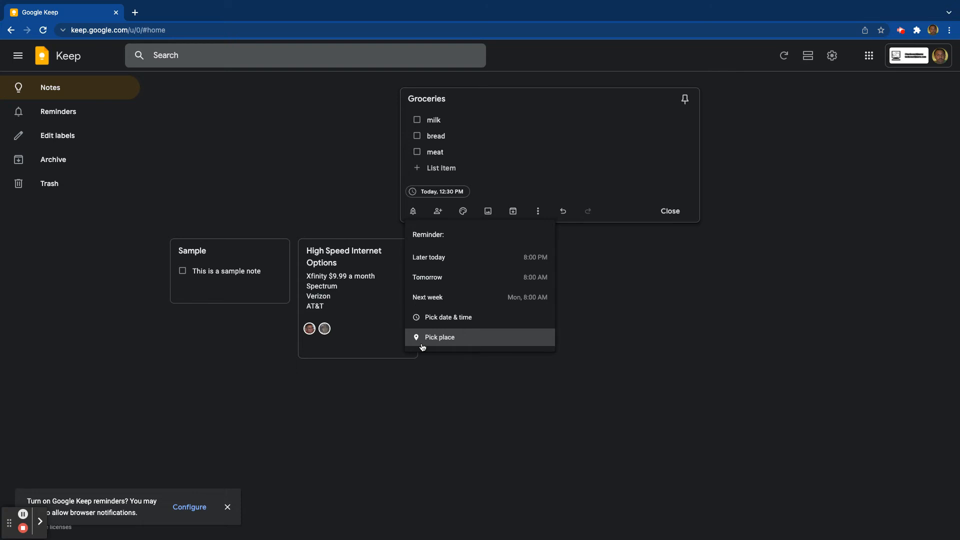
left_click(452, 339)
left_click(192, 84)
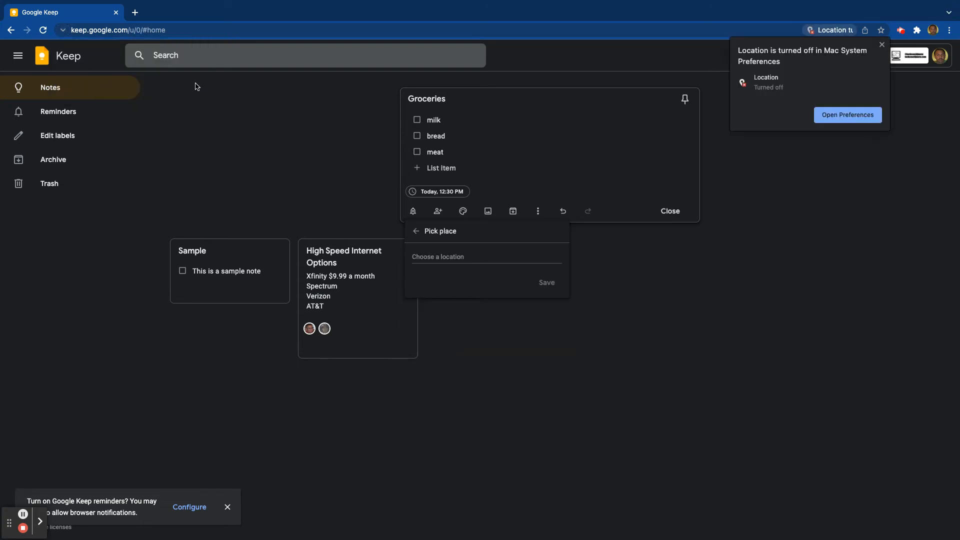
left_click(882, 44)
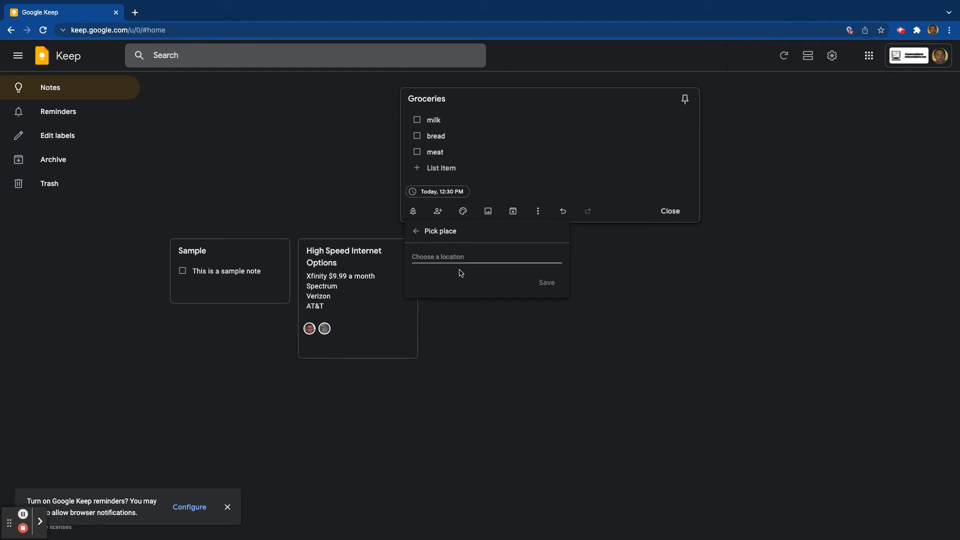
type("costco")
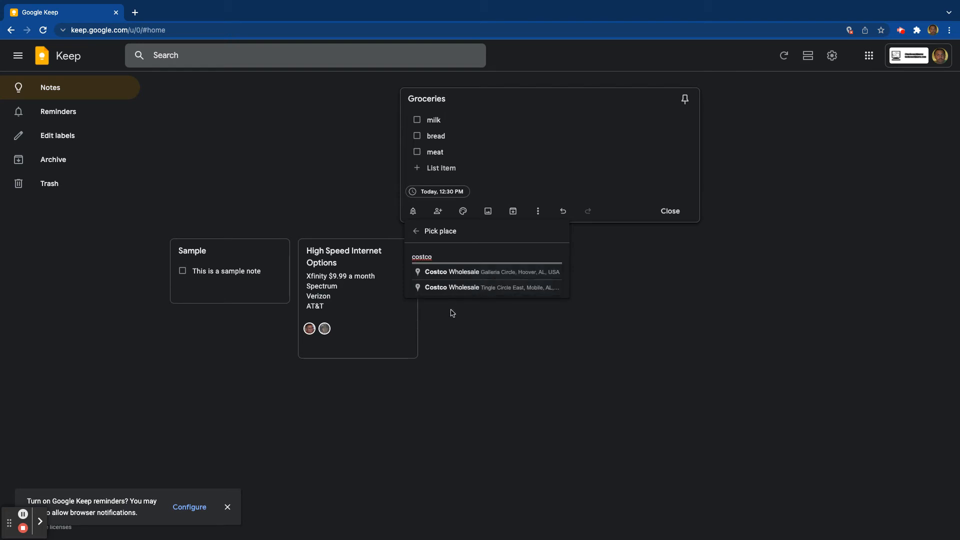
type(" visali")
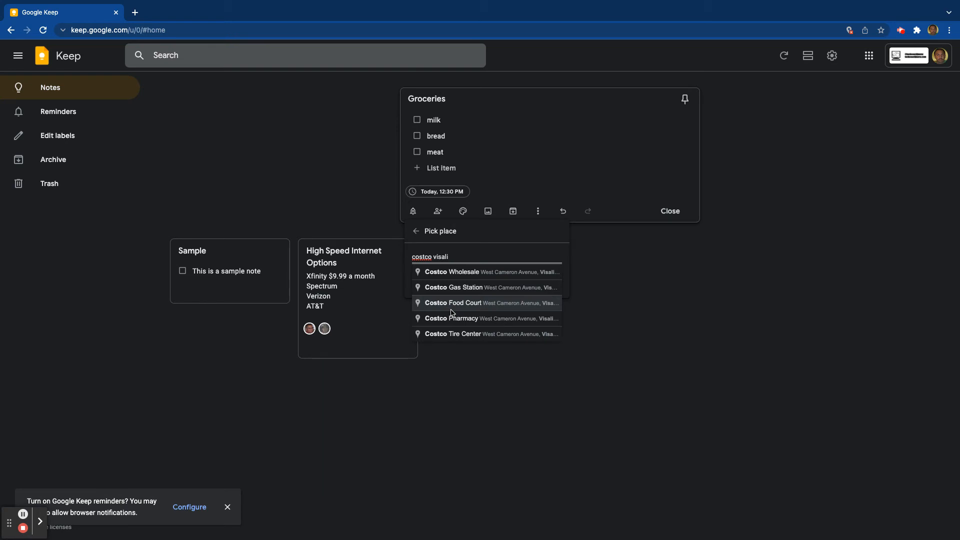
left_click(506, 289)
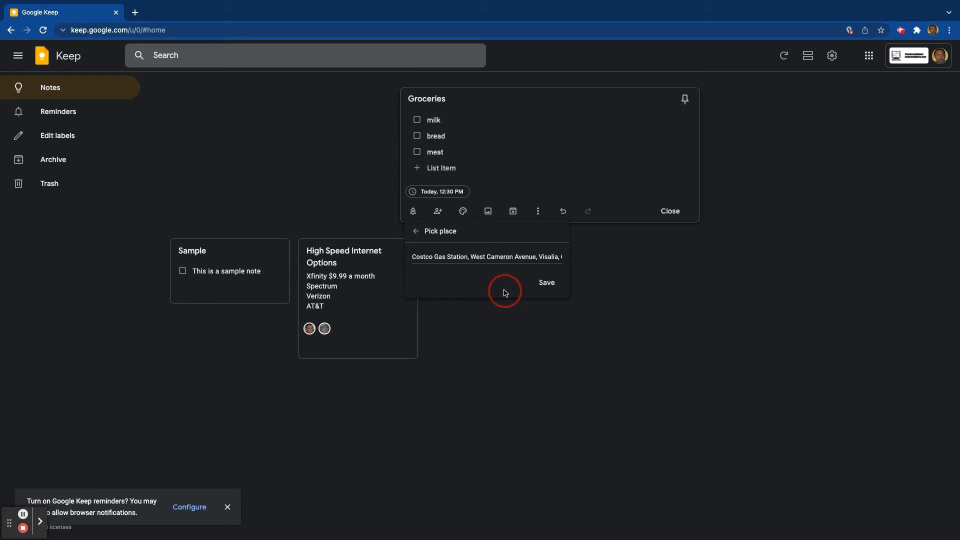
left_click(548, 281)
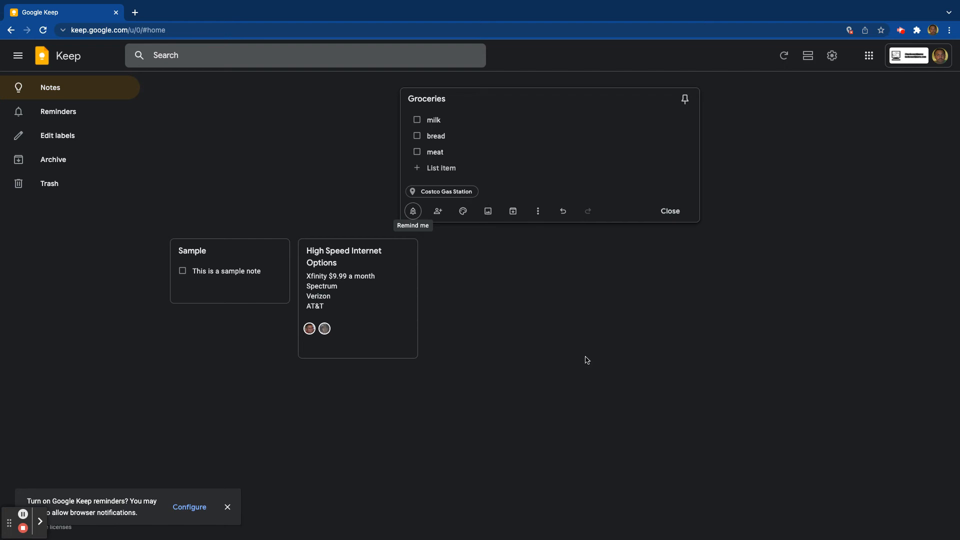
left_click(671, 211)
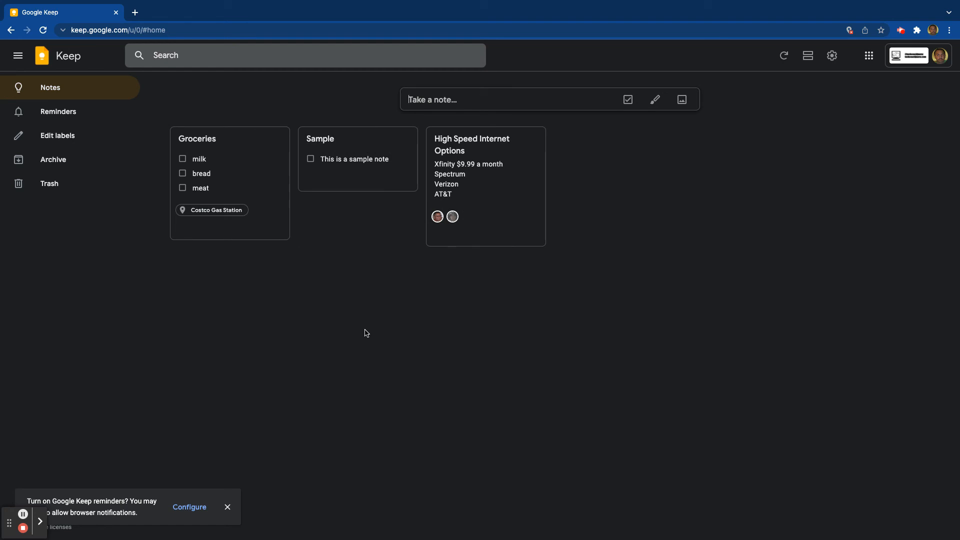
left_click(228, 507)
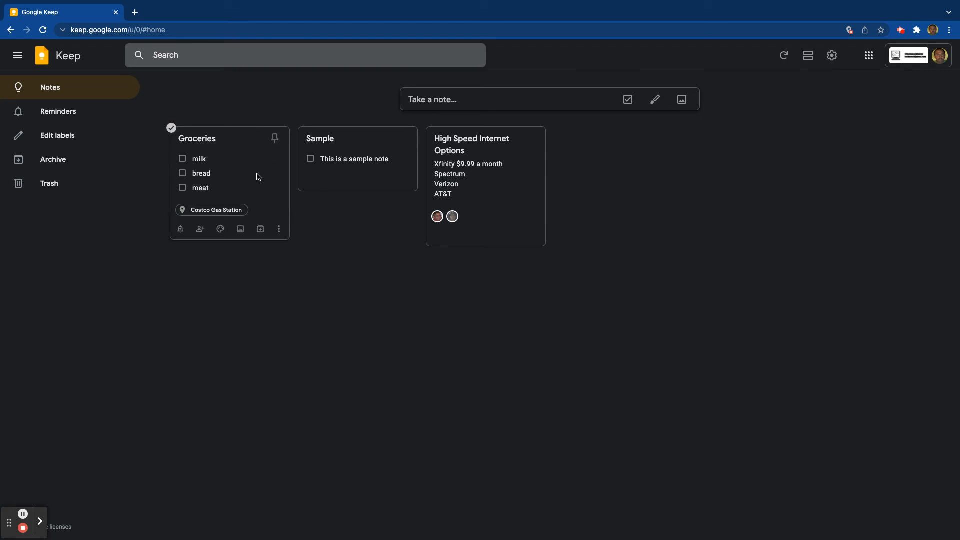
- Apply the blue background image with a plant and orange ground to the Groceries note and colour the Sample note yellow
left_click(221, 229)
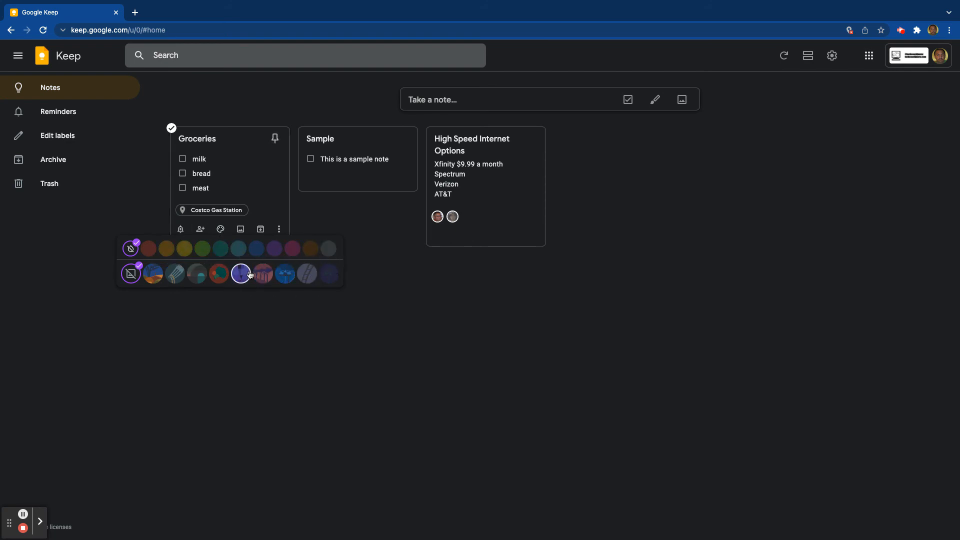
left_click(159, 274)
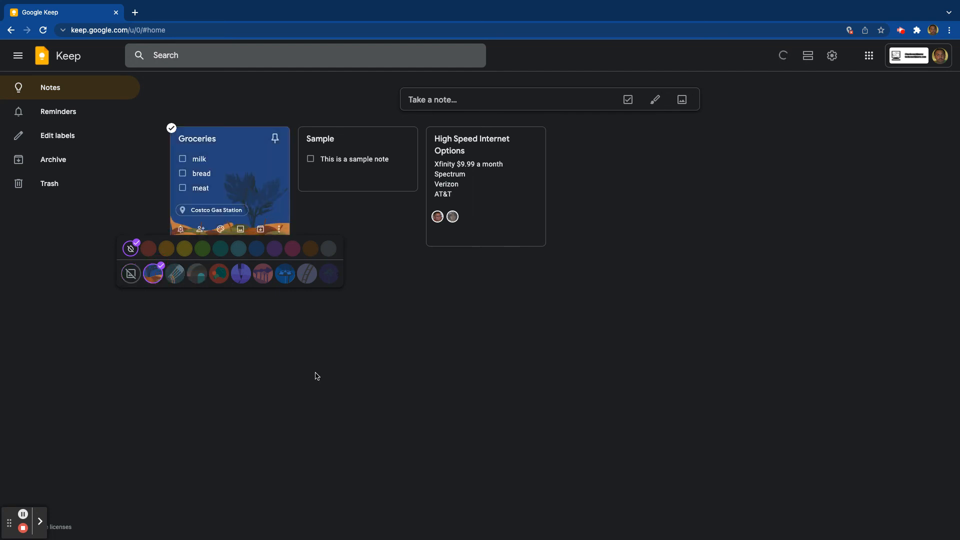
left_click(348, 182)
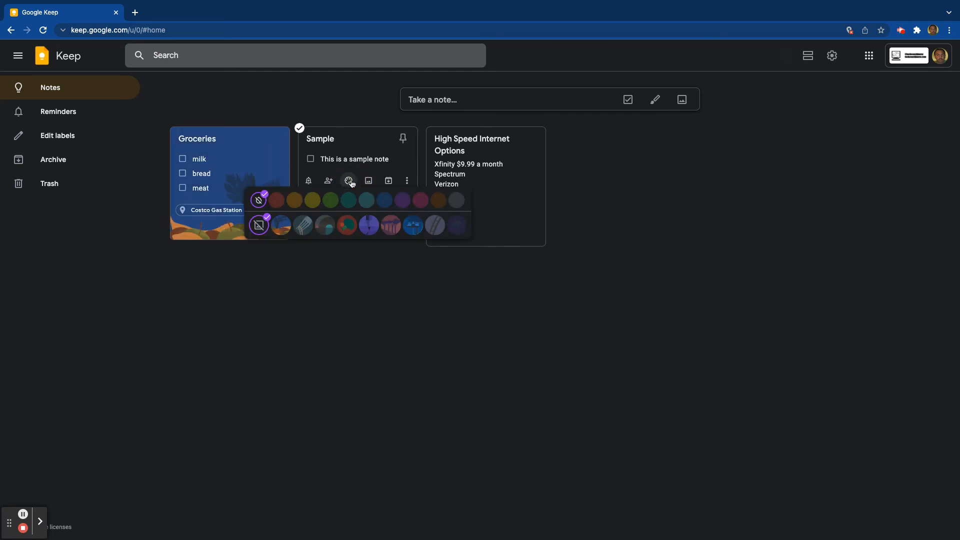
left_click(319, 202)
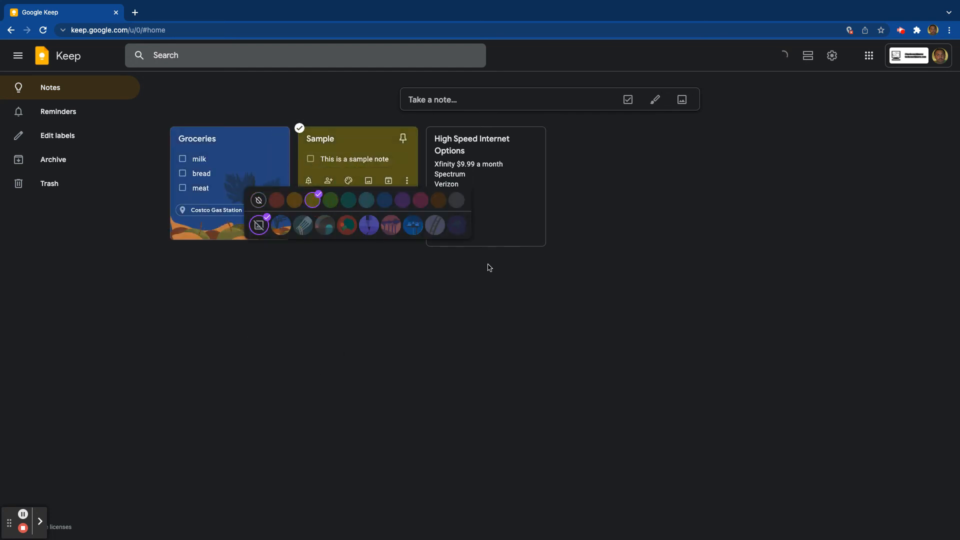
- Set the High Speed Internet Options note's background colour to brown and close the note
left_click(500, 219)
left_click(394, 270)
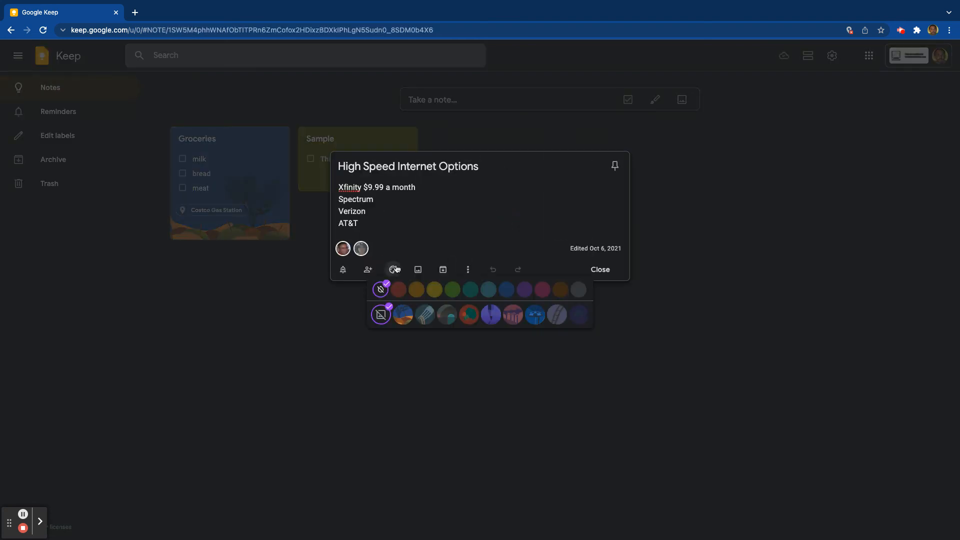
left_click(561, 289)
left_click(530, 412)
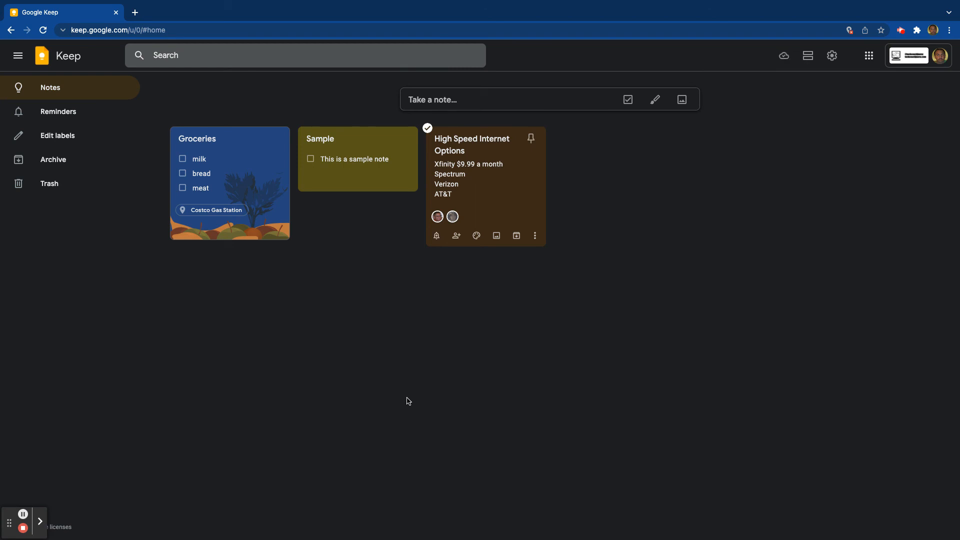
- Open the Sample note and archive it
left_click(379, 166)
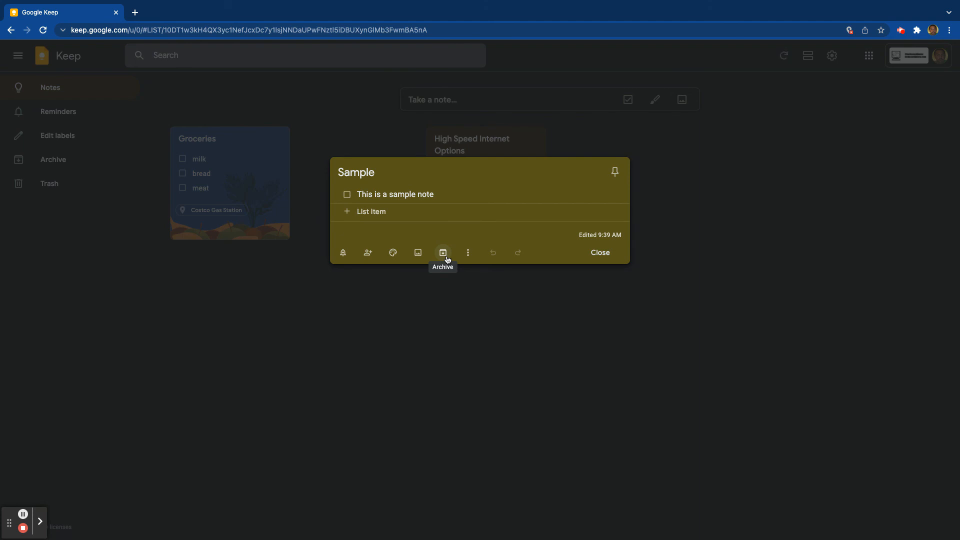
left_click(443, 253)
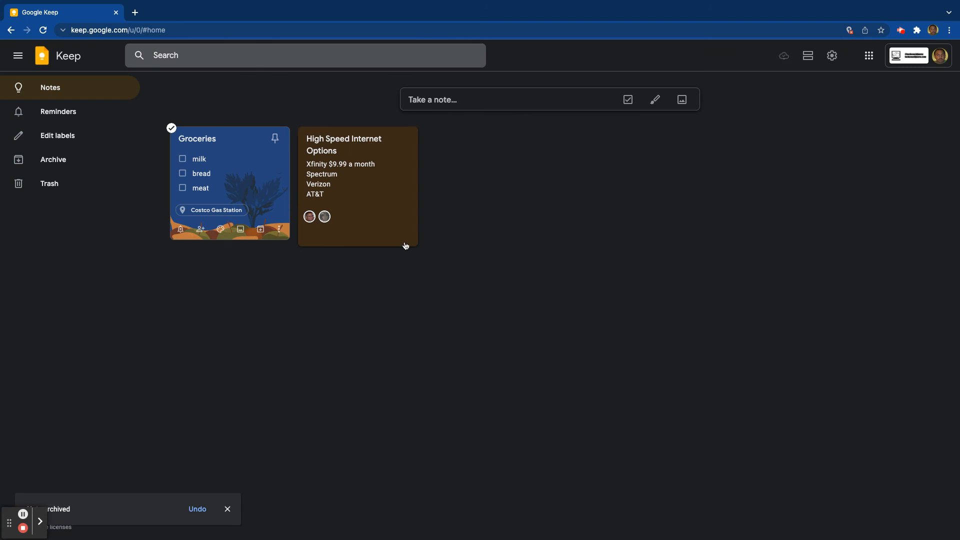
left_click(408, 236)
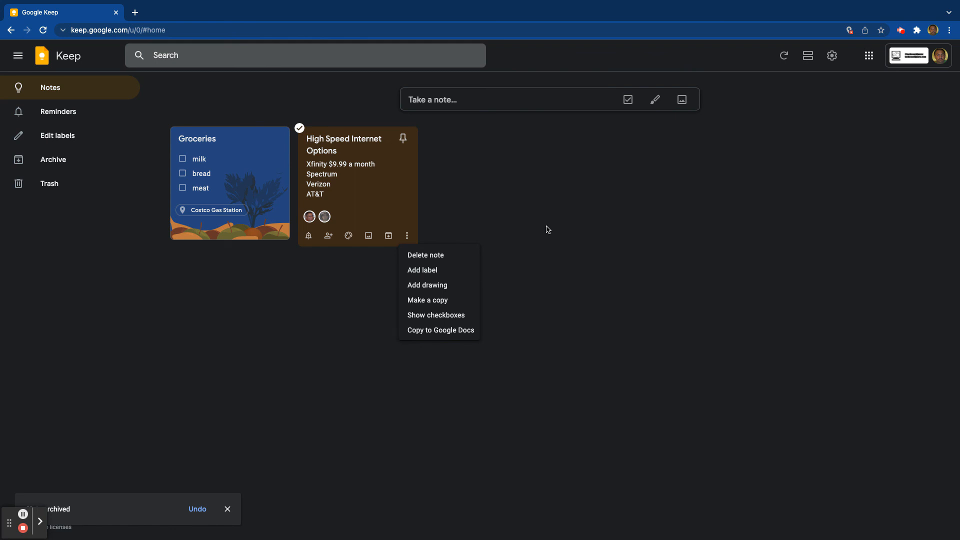
left_click(295, 292)
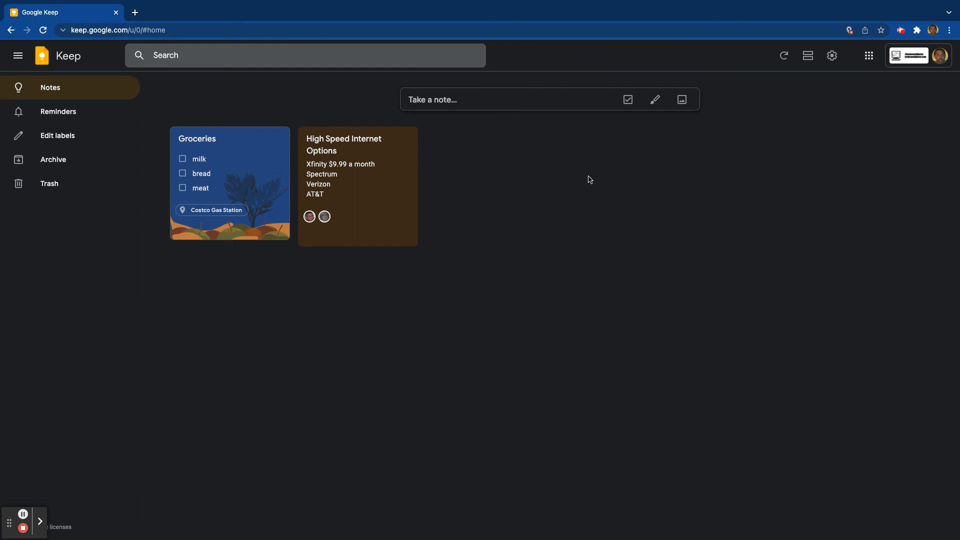
- Create a new drawing note without a grid, sketch one looping black pen stroke on the canvas, and close the note
left_click(662, 102)
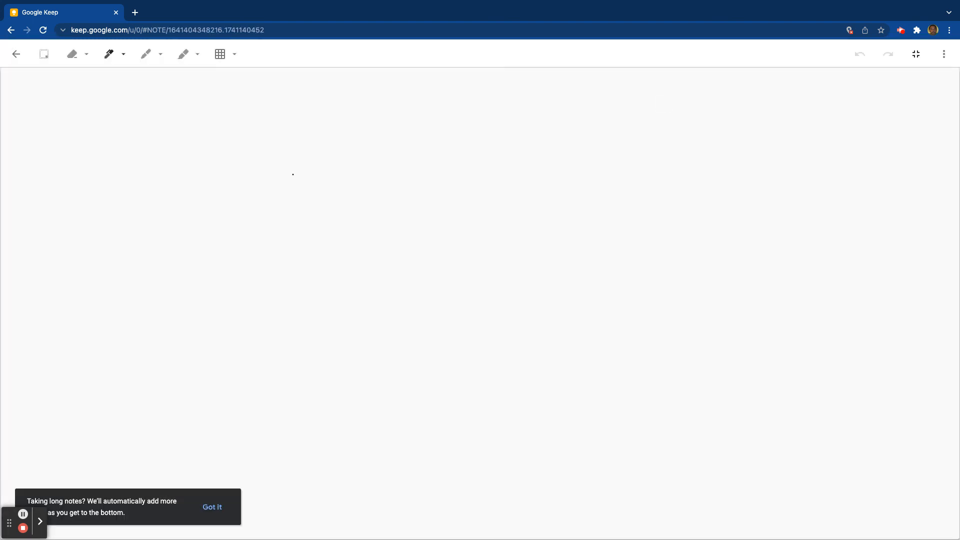
left_click(233, 57)
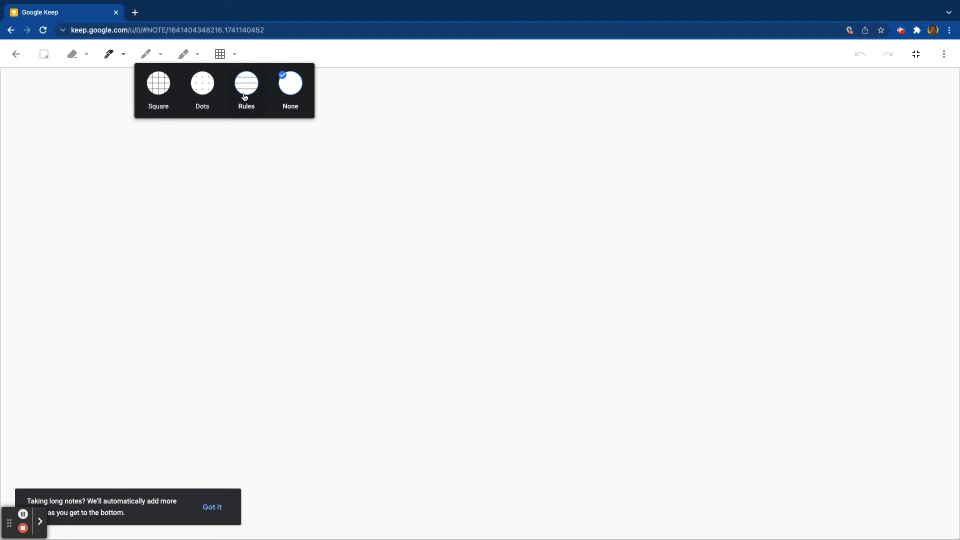
left_click(264, 183)
mouse_move(259, 183)
left_mouse_down()
mouse_move(309, 183)
mouse_move(364, 137)
mouse_move(360, 129)
left_mouse_up()
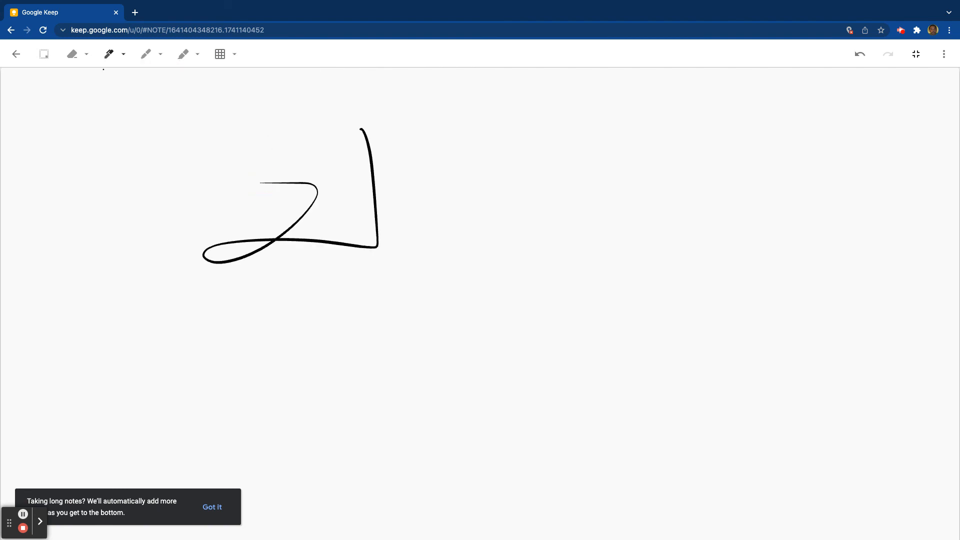
left_click(14, 55)
left_click(607, 372)
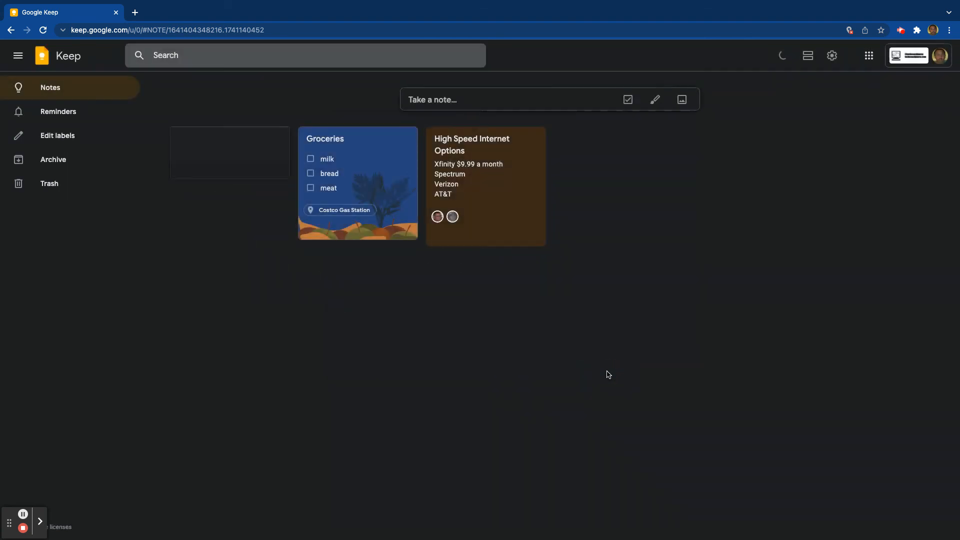